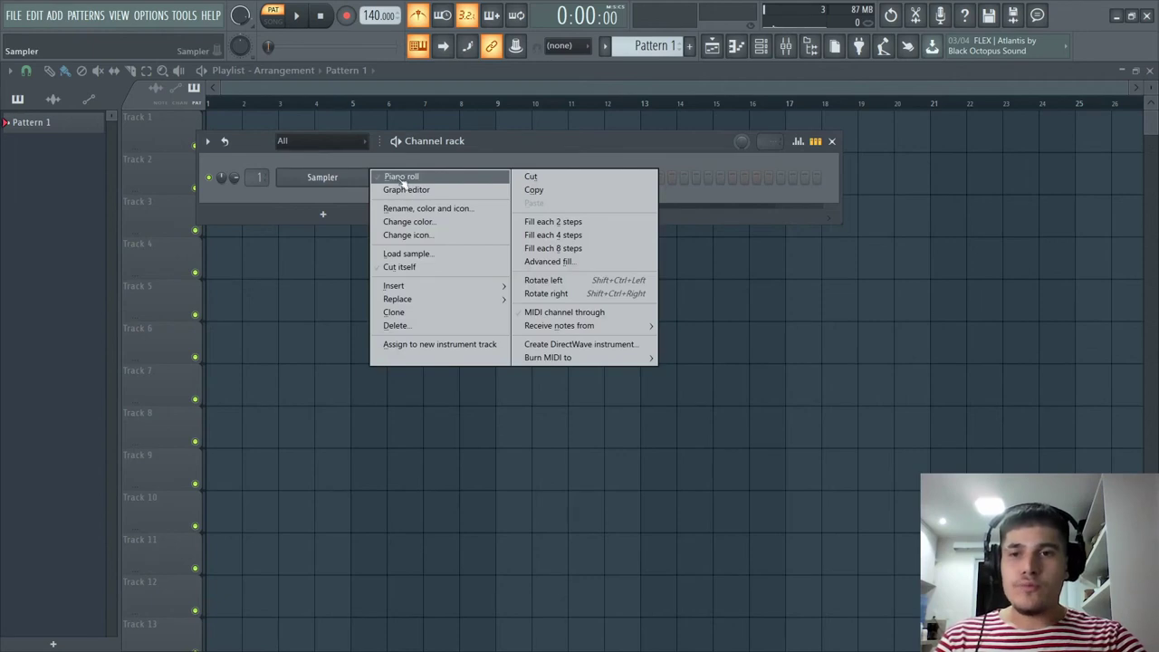
Open the Sampler channel's piano roll and audition several of its keys.
{"action": "left_click", "coordinate": [402, 179]}
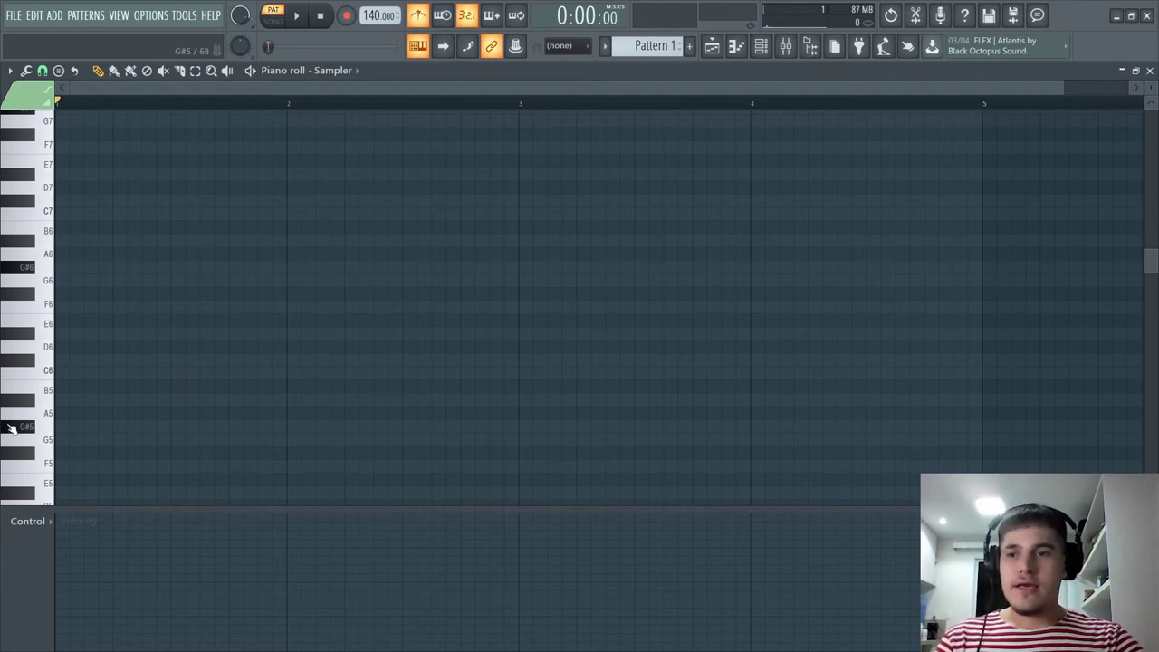
{"action": "left_click", "coordinate": [18, 336]}
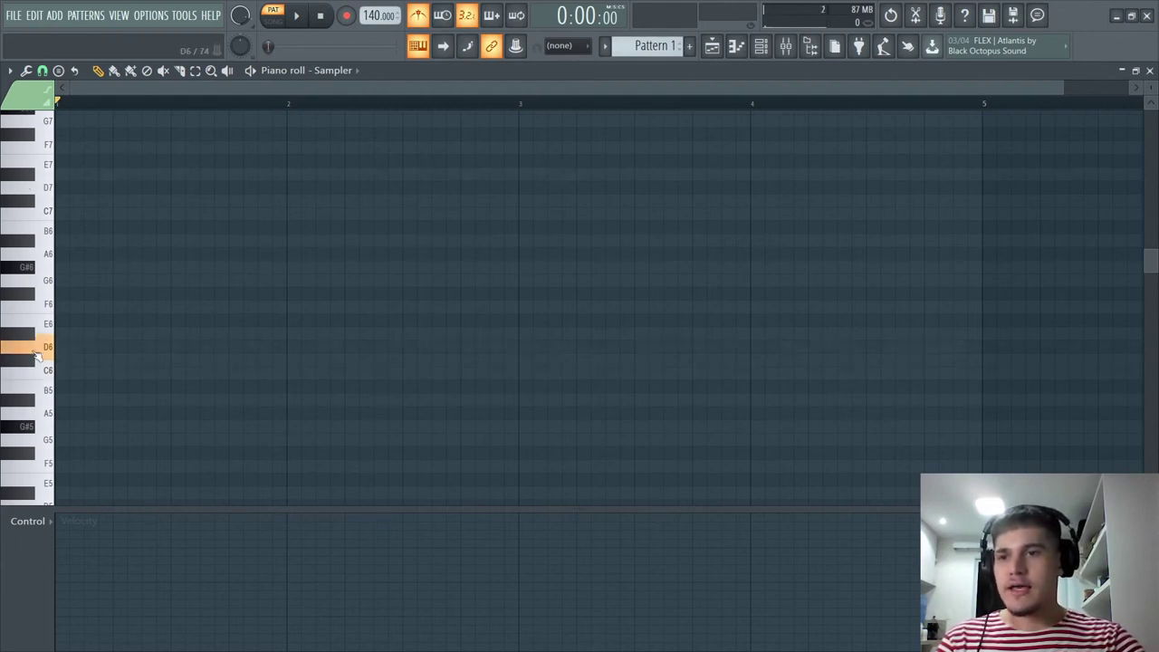
{"action": "left_click", "coordinate": [18, 335]}
{"action": "left_click", "coordinate": [19, 391]}
{"action": "left_click", "coordinate": [30, 243]}
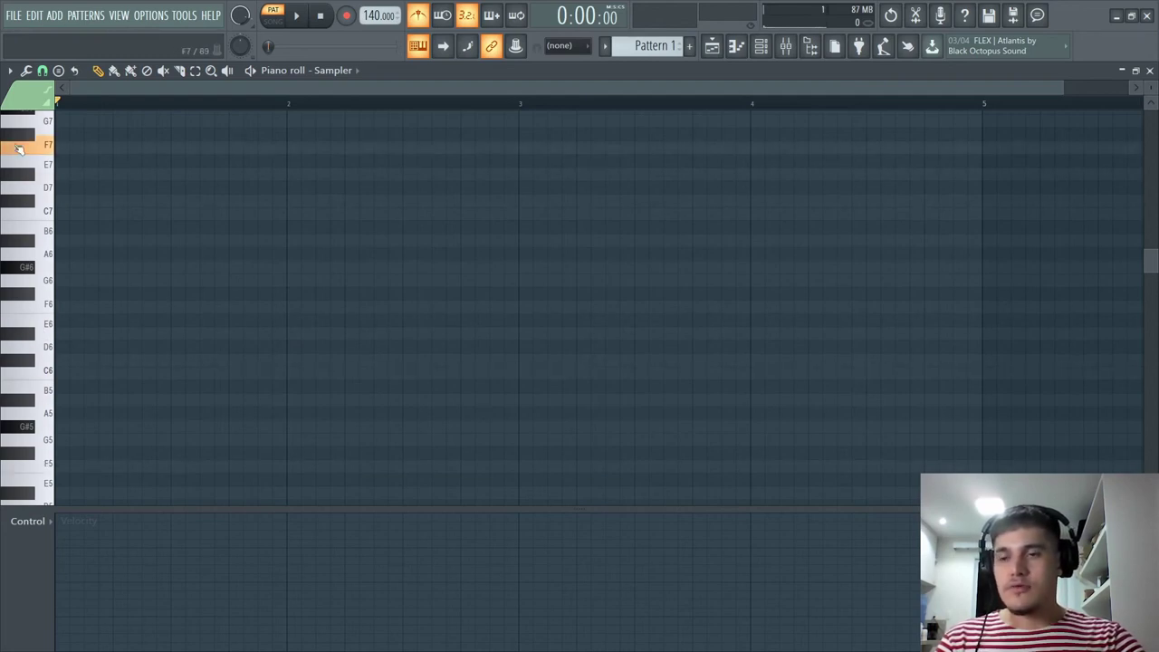
View the Sampler channel's settings from the channel rack and return to the piano roll keyboard.
{"action": "left_click", "coordinate": [762, 45]}
{"action": "left_click", "coordinate": [322, 178]}
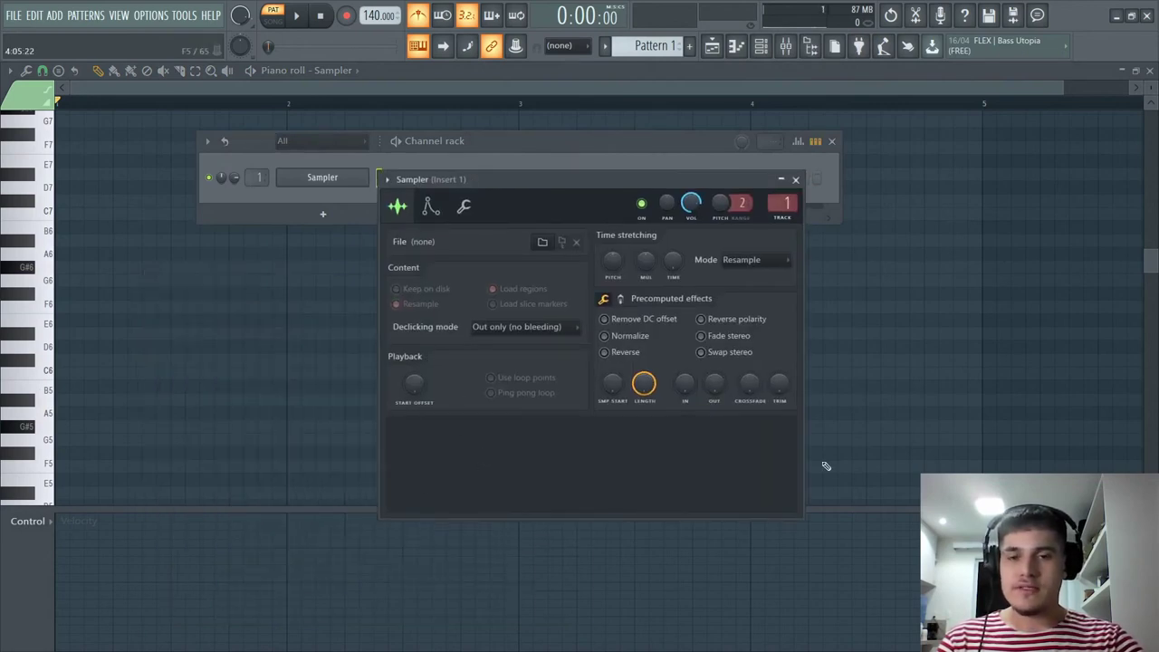
{"action": "left_click_drag", "start_coordinate": [18, 317], "coordinate": [27, 249]}
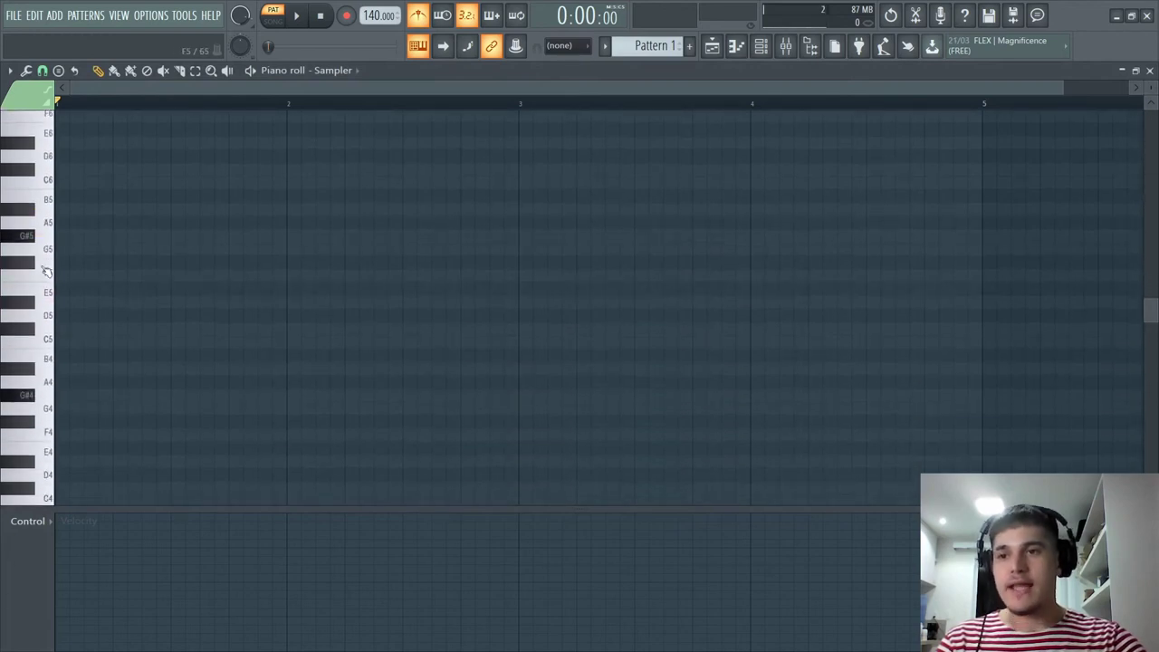
Set the piano roll's grid snap to 1/2 beat.
{"action": "scroll", "coordinate": [440, 248], "scroll_direction": "up", "scroll_amount": 4}
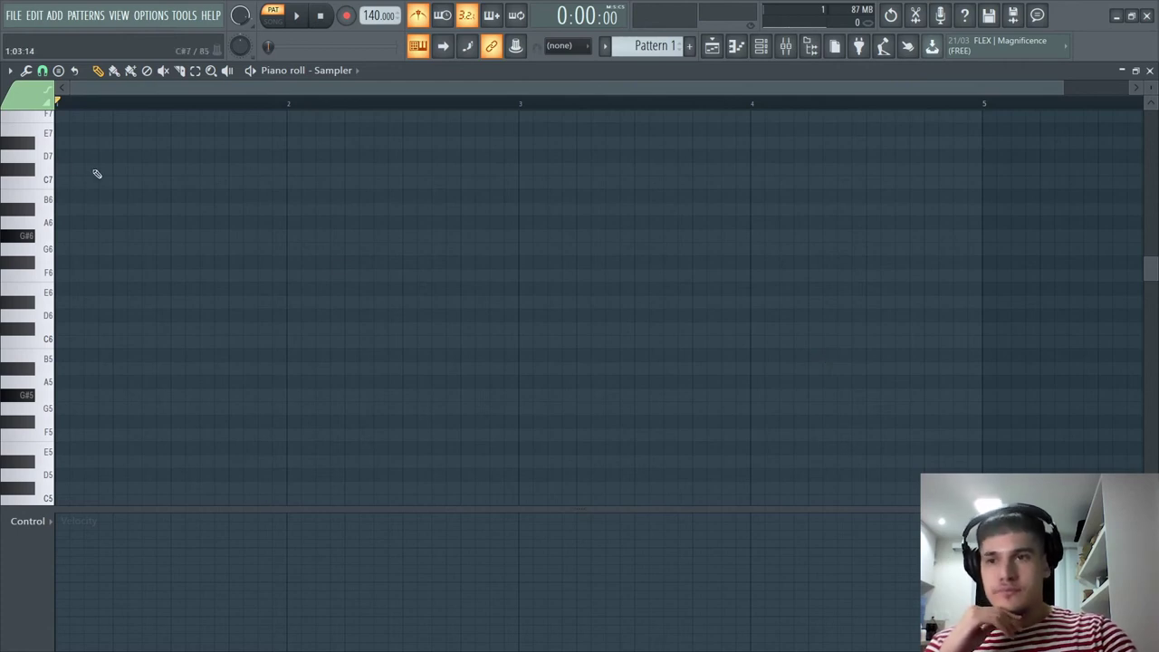
{"action": "left_click", "coordinate": [42, 72]}
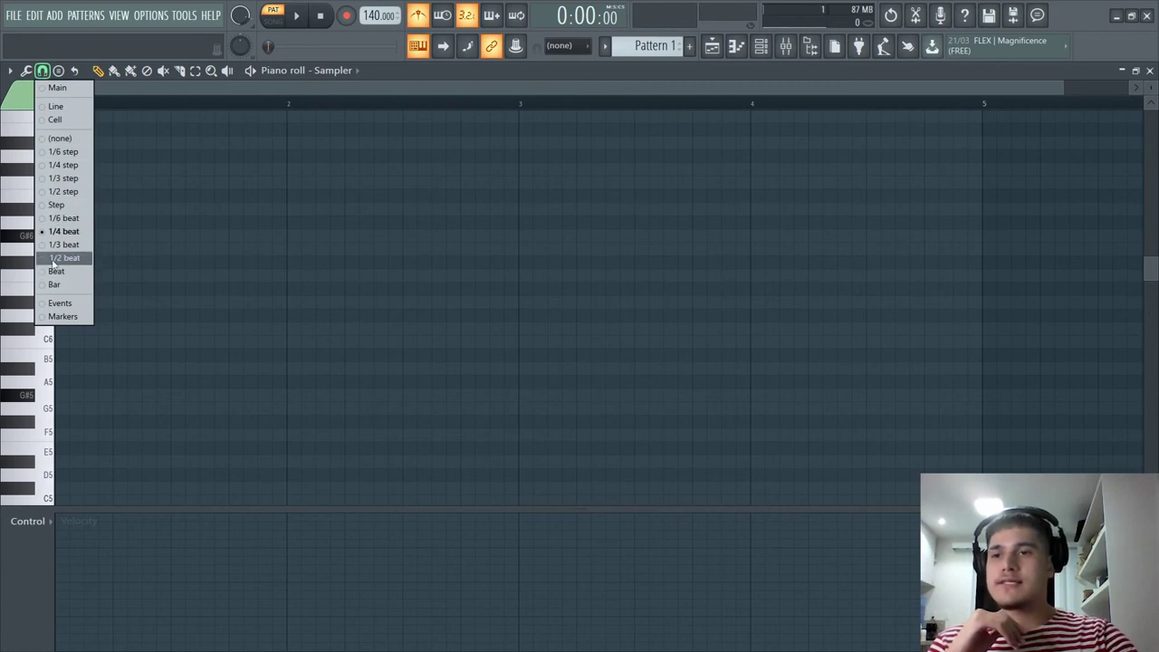
{"action": "left_click", "coordinate": [65, 260]}
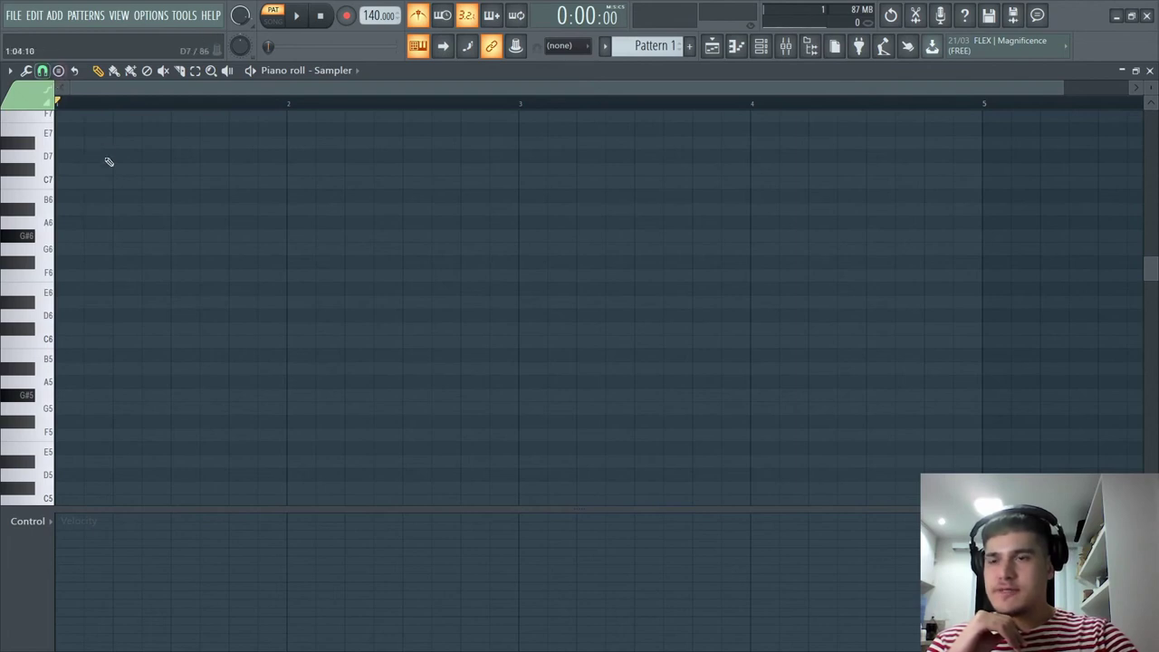
{"action": "left_click", "coordinate": [69, 279]}
{"action": "mouse_move", "coordinate": [125, 277]}
{"action": "left_mouse_down"}
{"action": "mouse_move", "coordinate": [159, 222]}
{"action": "mouse_move", "coordinate": [266, 270]}
{"action": "mouse_move", "coordinate": [299, 265]}
{"action": "left_mouse_up"}
{"action": "left_click", "coordinate": [440, 232]}
{"action": "left_click_drag", "start_coordinate": [440, 224], "coordinate": [471, 210]}
{"action": "mouse_move", "coordinate": [528, 210]}
{"action": "left_mouse_down"}
{"action": "mouse_move", "coordinate": [590, 256]}
{"action": "mouse_move", "coordinate": [647, 275]}
{"action": "left_mouse_up"}
{"action": "left_click_drag", "start_coordinate": [789, 302], "coordinate": [812, 254]}
{"action": "key", "text": "ctrl+z"}
{"action": "key", "text": "ctrl+z"}
{"action": "key", "text": "ctrl+z"}
{"action": "key", "text": "ctrl+z"}
{"action": "key", "text": "ctrl+z"}
{"action": "key", "text": "ctrl+z"}
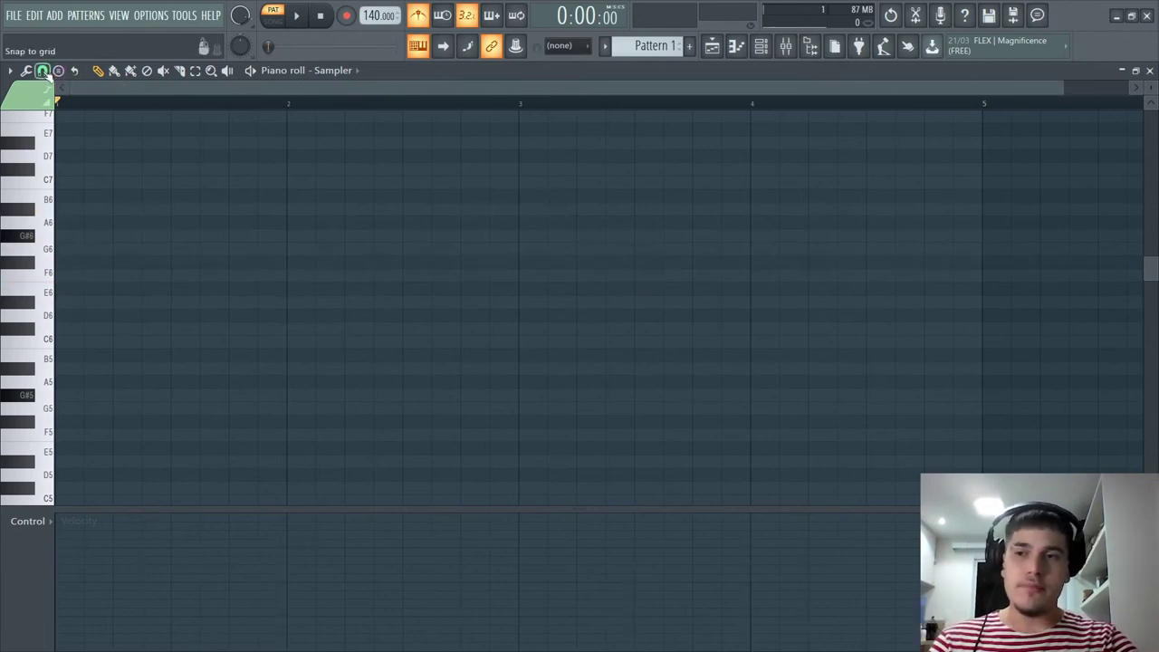
{"action": "left_click", "coordinate": [45, 73]}
{"action": "left_click", "coordinate": [45, 73]}
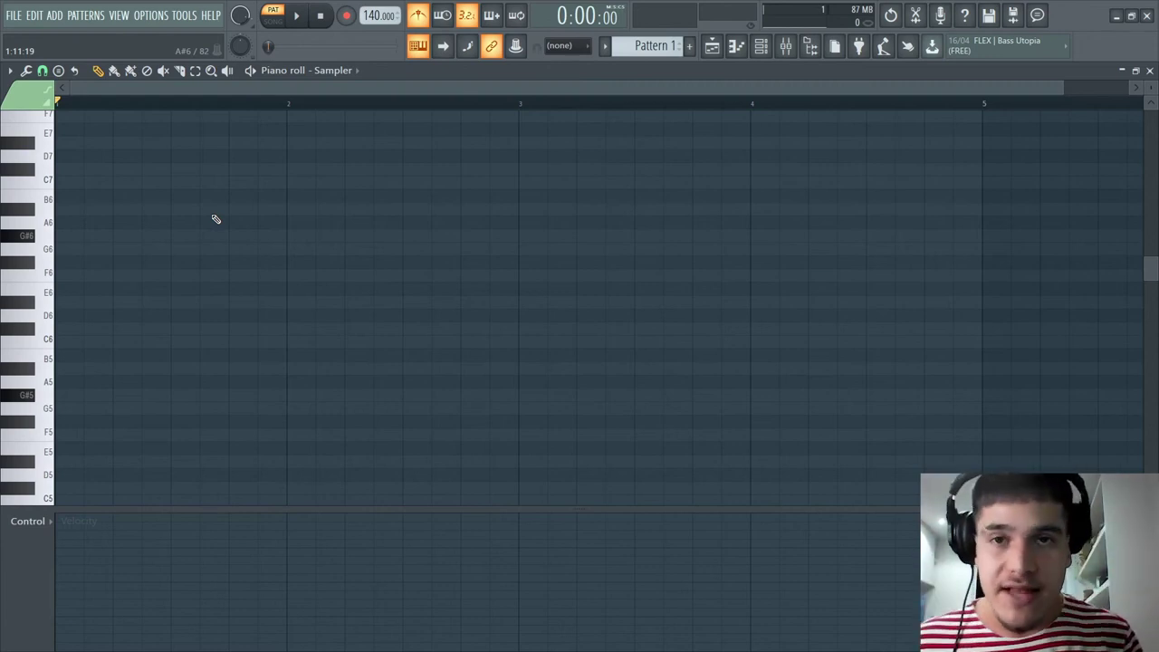
Set the piano roll's scale highlighting to root note C# with the Minor Natural (Aeolian) scale.
{"action": "left_click", "coordinate": [10, 73]}
{"action": "left_click", "coordinate": [10, 73]}
{"action": "left_click", "coordinate": [10, 72]}
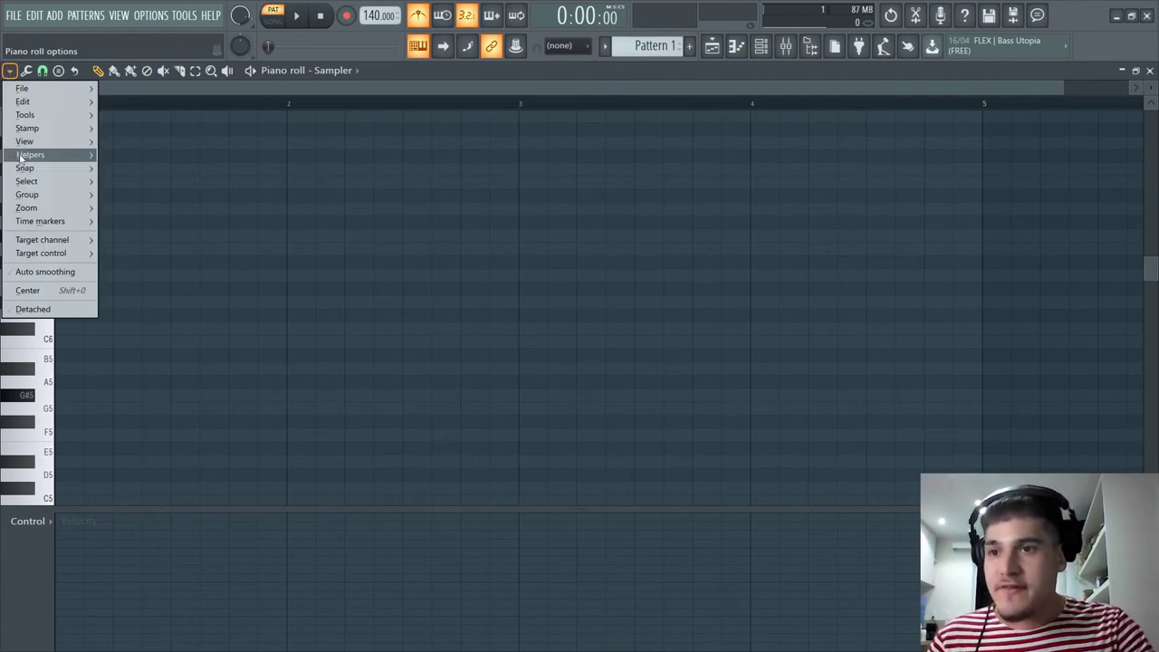
{"action": "mouse_move", "coordinate": [21, 156]}
{"action": "mouse_move", "coordinate": [147, 172]}
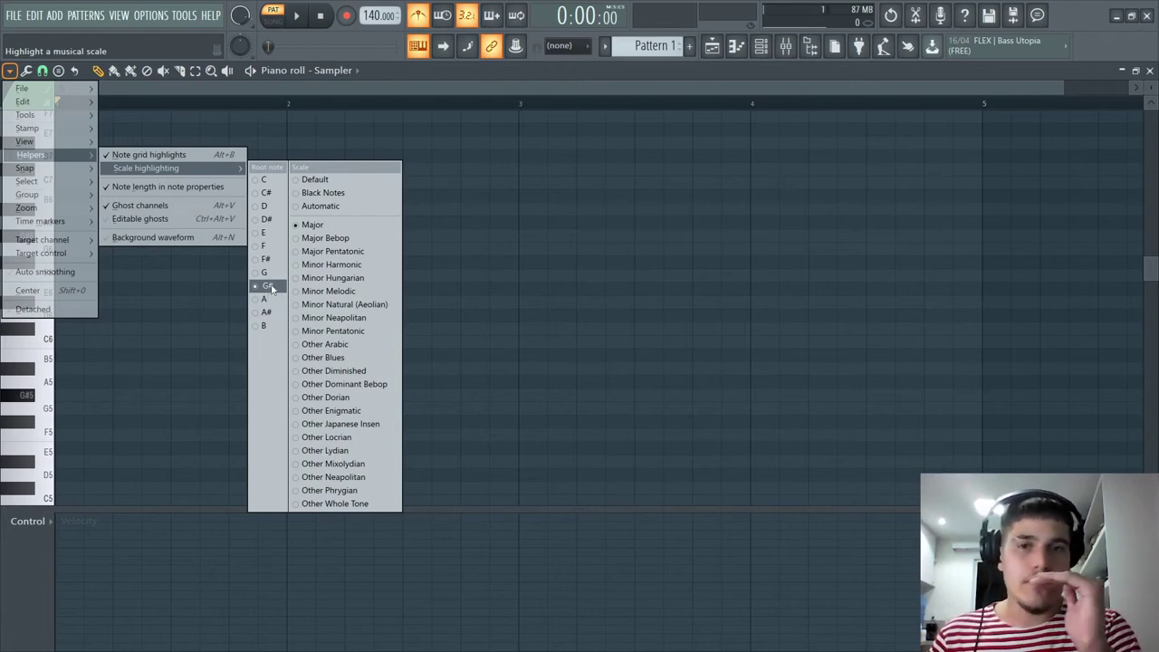
{"action": "left_click", "coordinate": [267, 193]}
{"action": "left_click", "coordinate": [7, 72]}
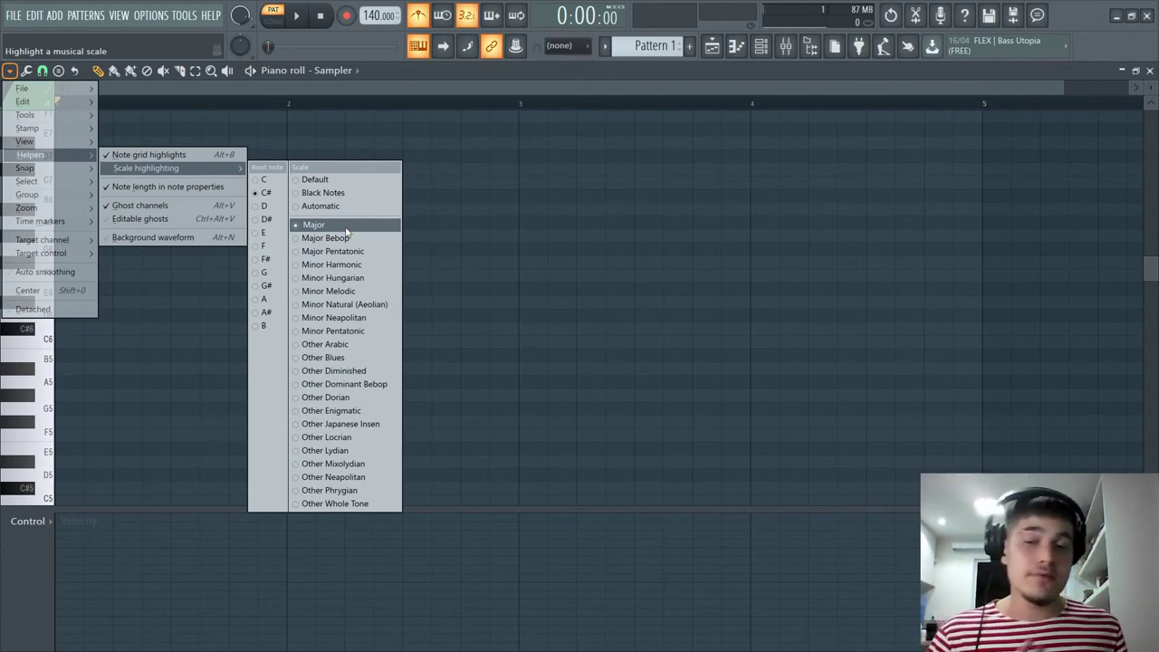
{"action": "left_click", "coordinate": [347, 304]}
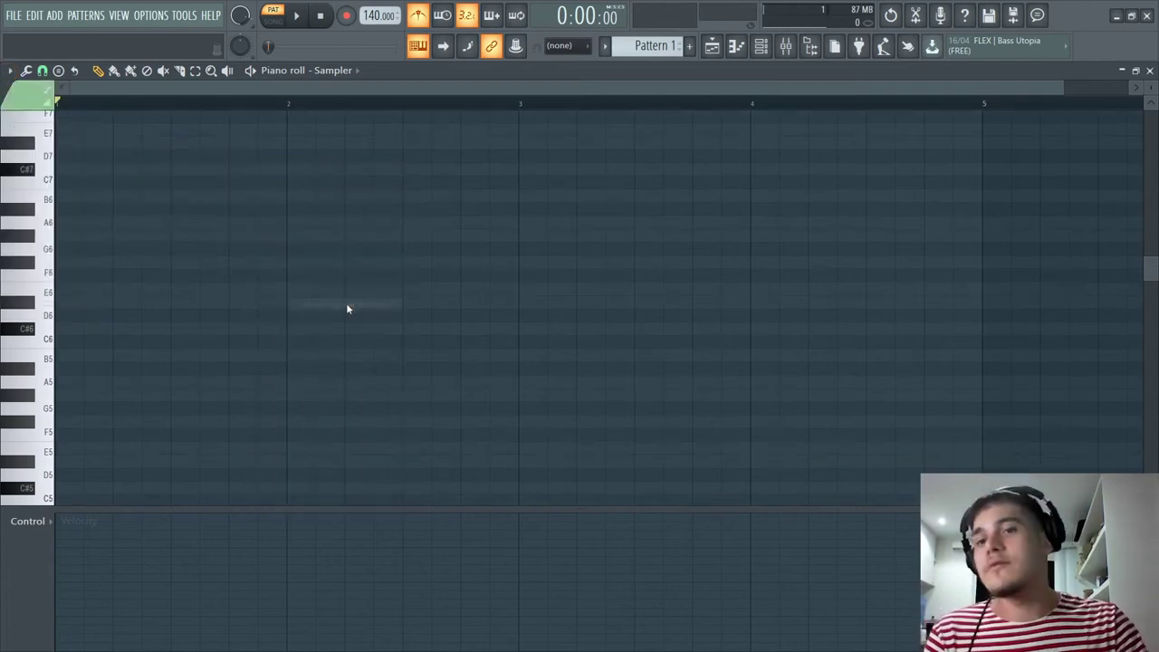
{"action": "scroll", "coordinate": [108, 446], "scroll_direction": "down", "scroll_amount": 5}
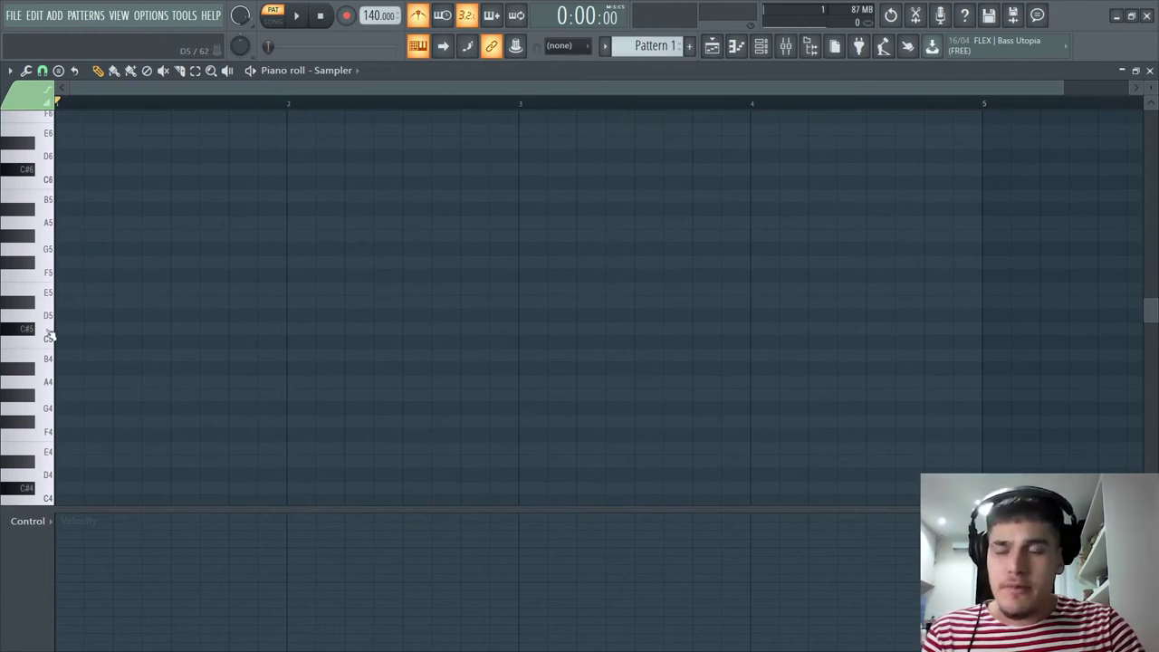
{"action": "left_click", "coordinate": [466, 329]}
{"action": "left_click", "coordinate": [535, 303]}
{"action": "right_click", "coordinate": [546, 305]}
{"action": "right_click", "coordinate": [471, 327]}
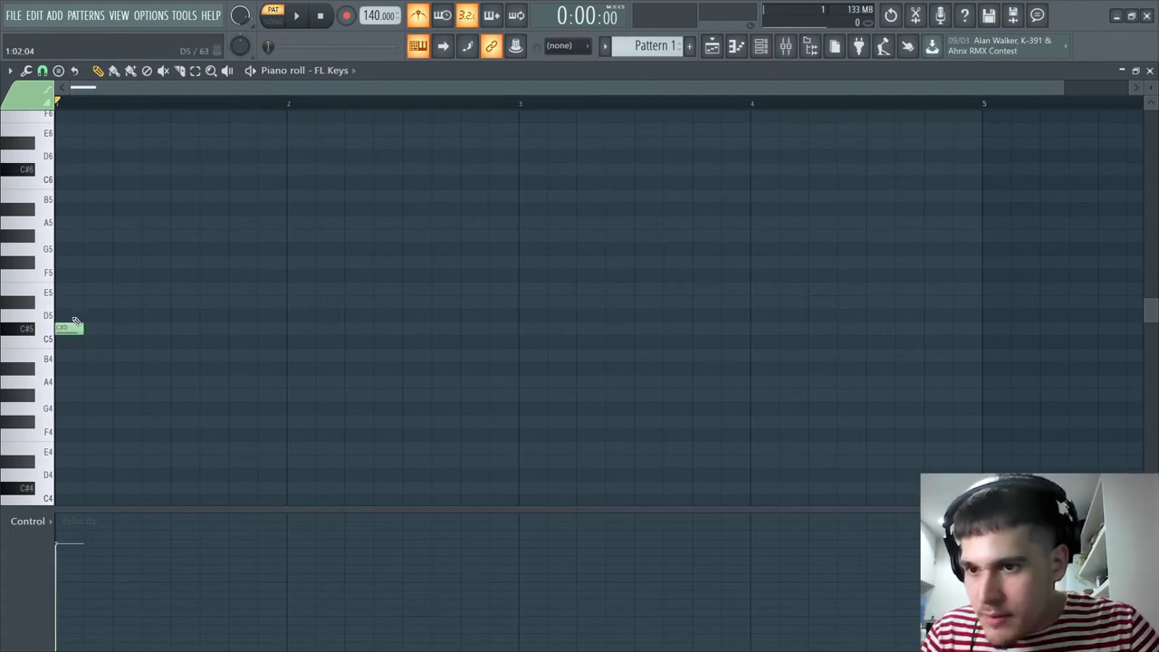
Audition the scale's keys upward from C#5 and add E5 and G#5 notes above the C#5 note at the start of bar 1.
{"action": "left_click", "coordinate": [37, 329]}
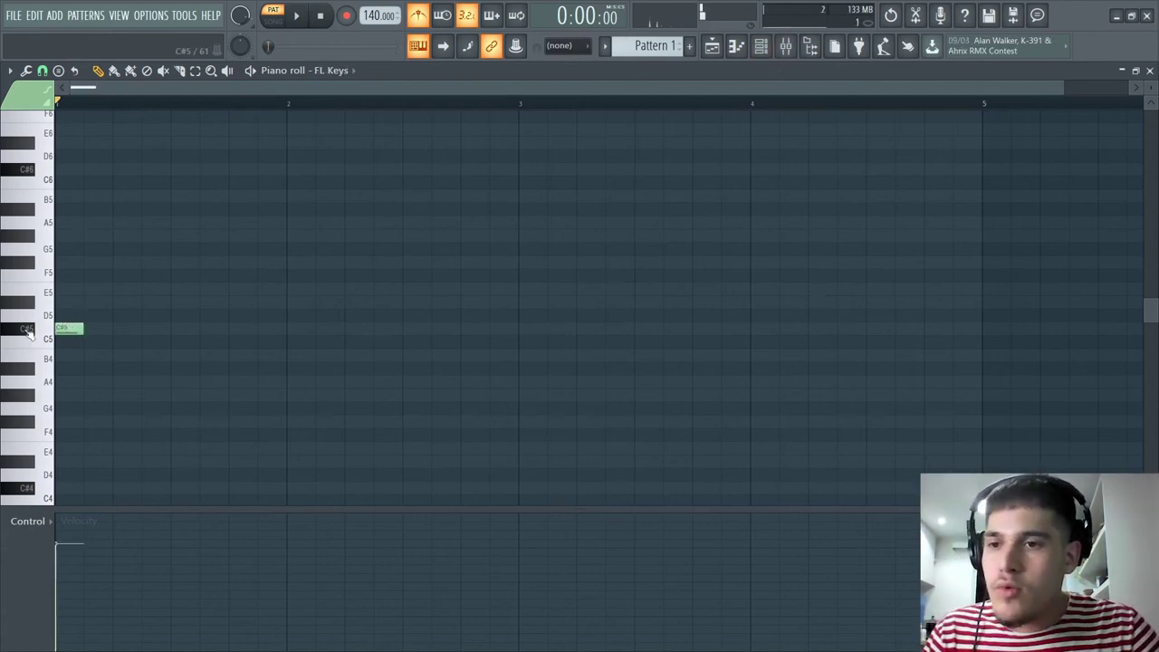
{"action": "left_click", "coordinate": [28, 292]}
{"action": "left_click", "coordinate": [27, 240]}
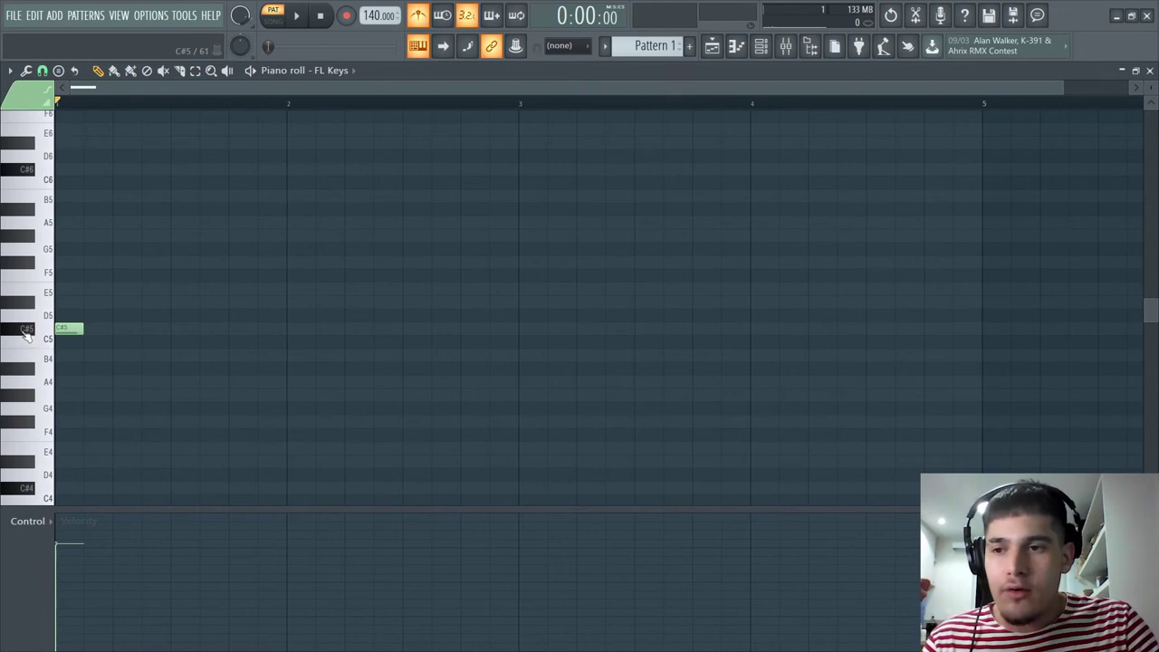
{"action": "left_click", "coordinate": [27, 330]}
{"action": "left_click", "coordinate": [28, 306]}
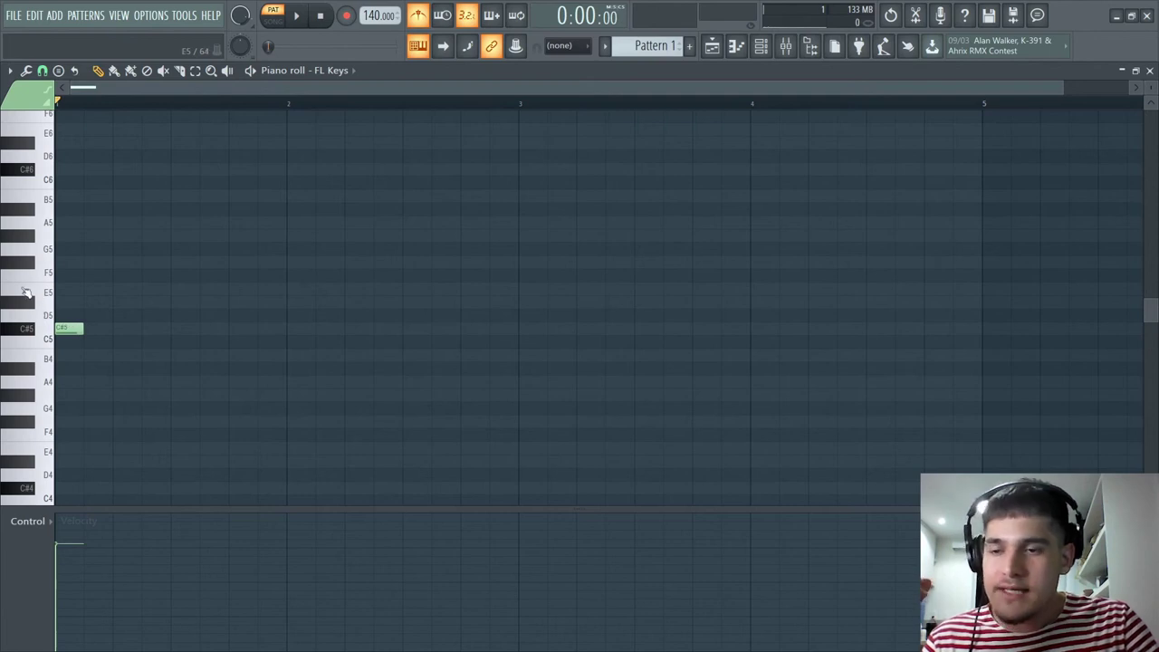
{"action": "left_click", "coordinate": [60, 291]}
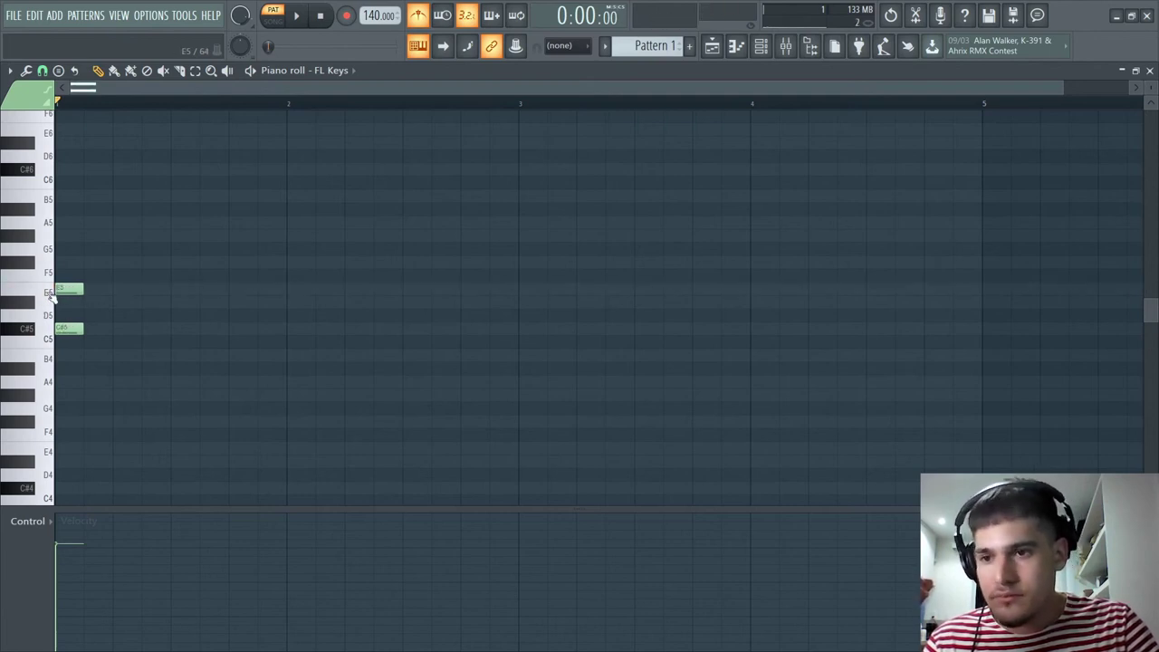
{"action": "left_click", "coordinate": [30, 263]}
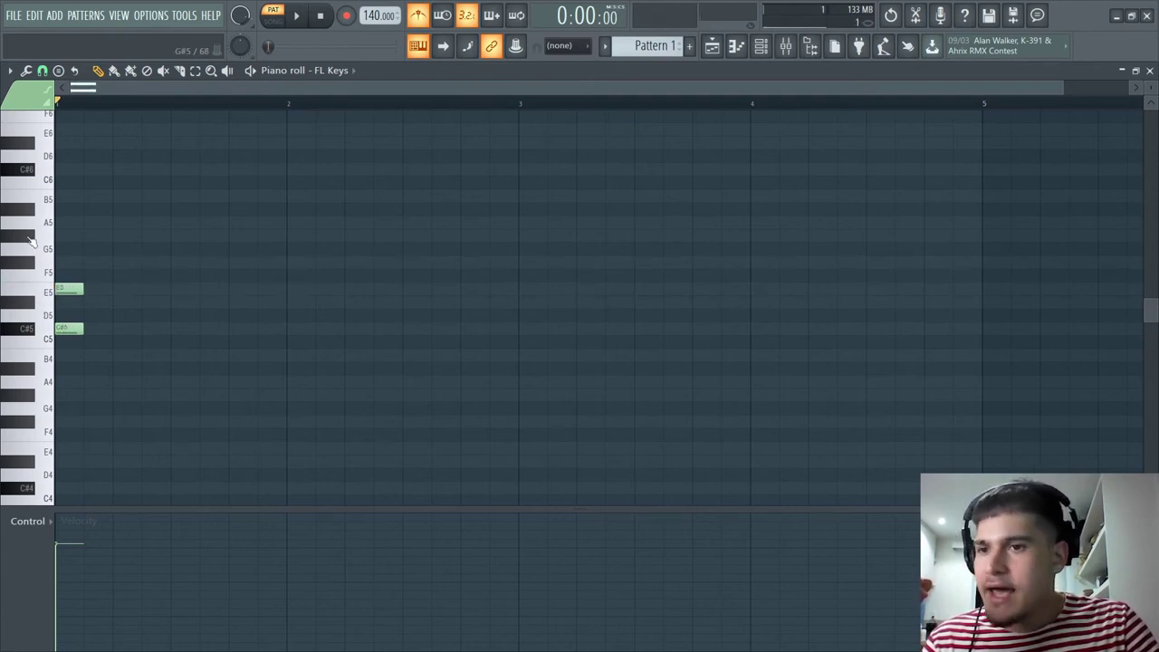
{"action": "left_click", "coordinate": [30, 238]}
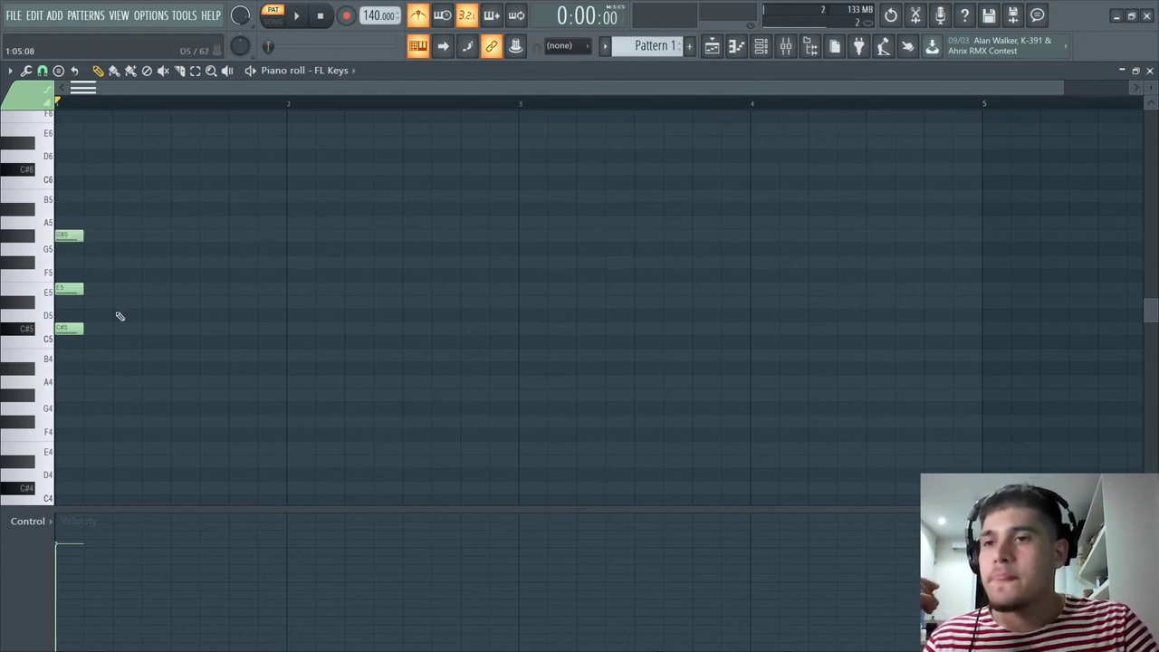
{"action": "left_click", "coordinate": [28, 199]}
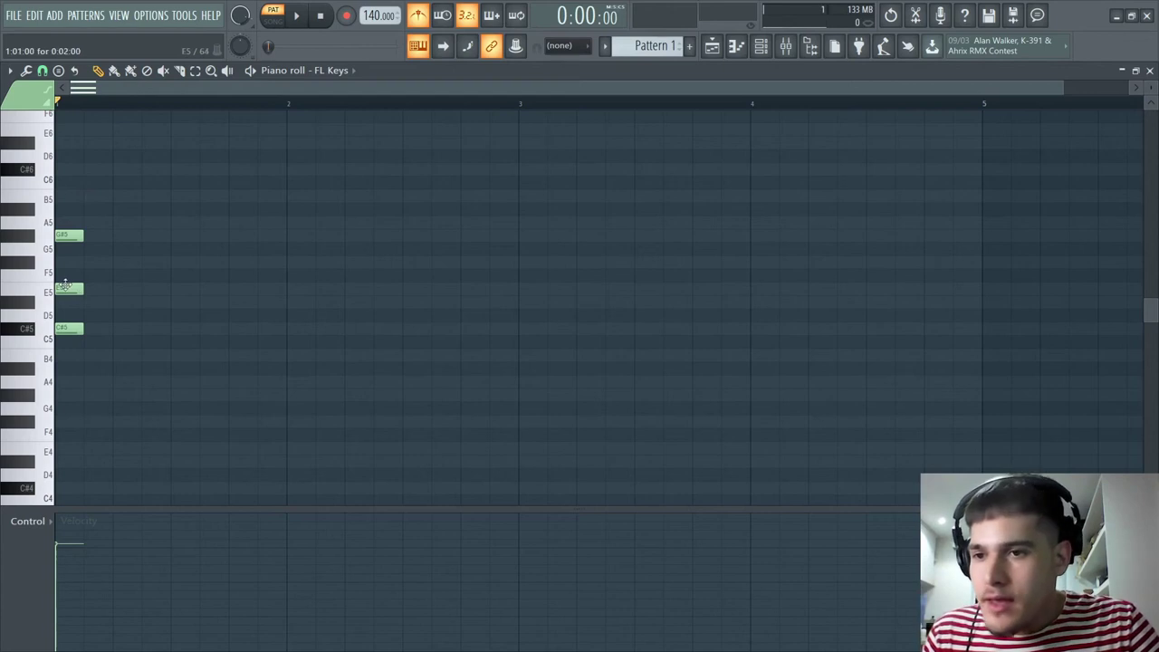
Move the E5 note to beat 2 and the G#5 note to beat 3 of bar 1, and add an A5 note on beat 4.
{"action": "left_click_drag", "start_coordinate": [77, 287], "coordinate": [135, 288]}
{"action": "left_click_drag", "start_coordinate": [63, 237], "coordinate": [177, 240]}
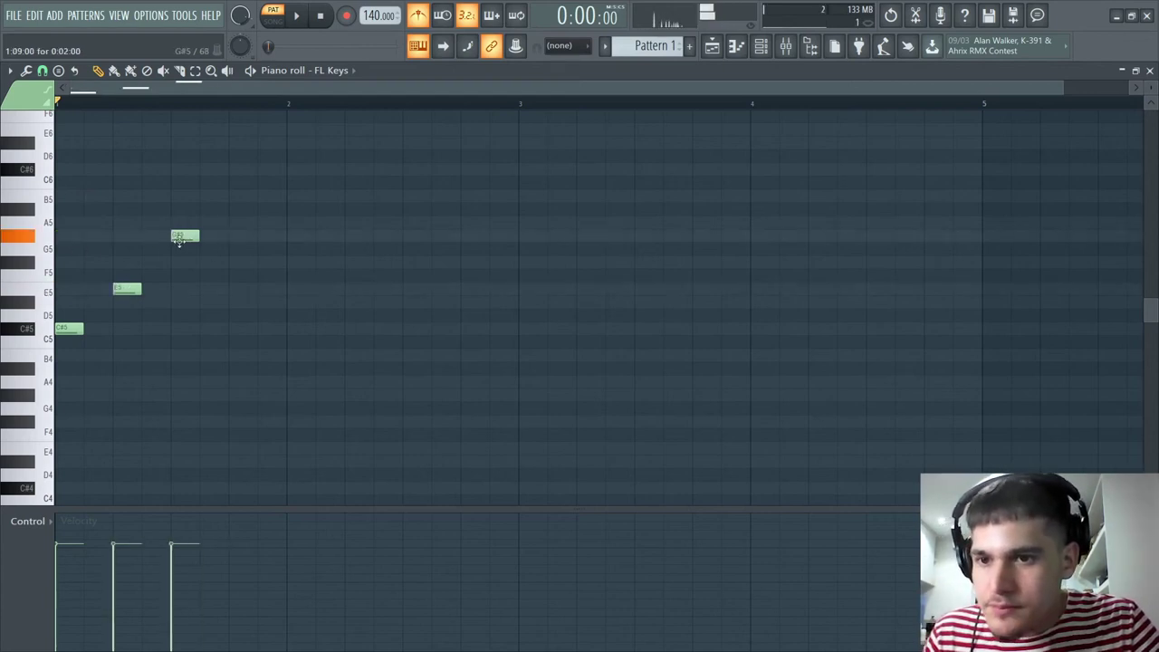
{"action": "left_click", "coordinate": [232, 223]}
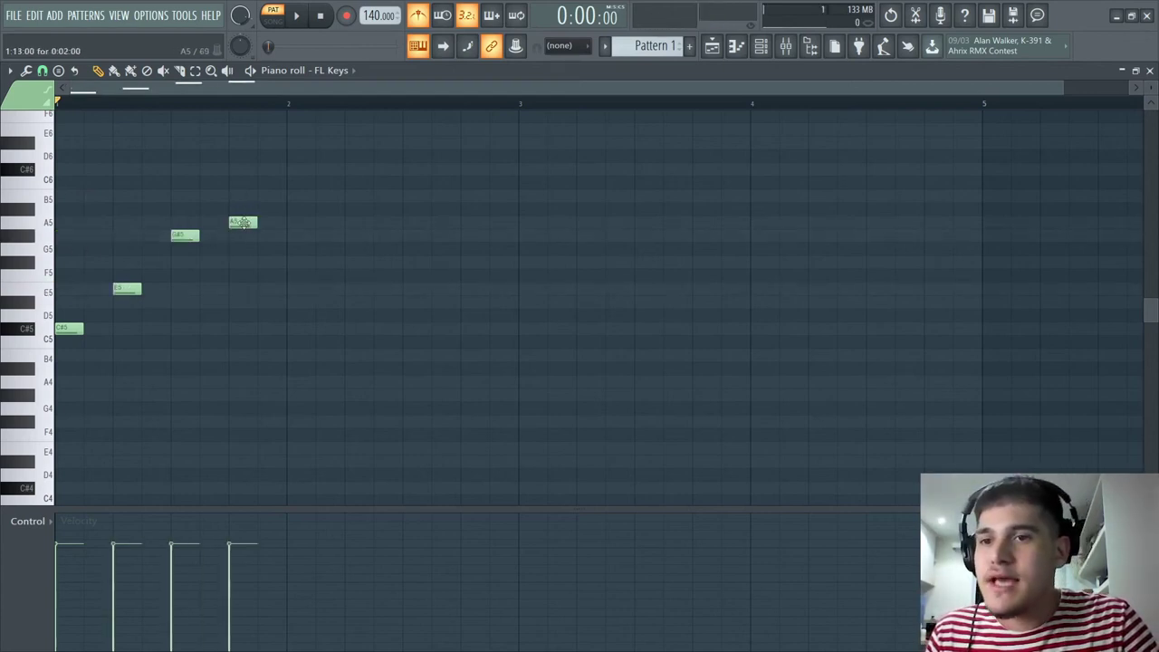
Audition the keys from C#5 up to A5 and play back the four-note pattern.
{"action": "left_click", "coordinate": [25, 328]}
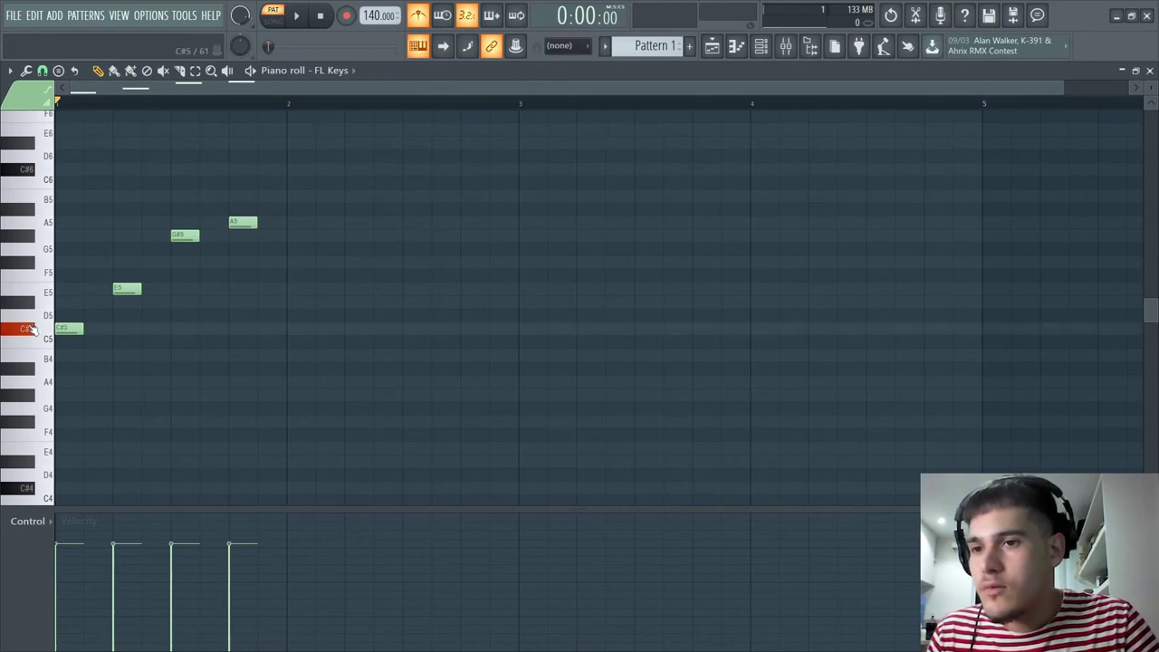
{"action": "left_click", "coordinate": [25, 304]}
{"action": "left_click", "coordinate": [29, 293]}
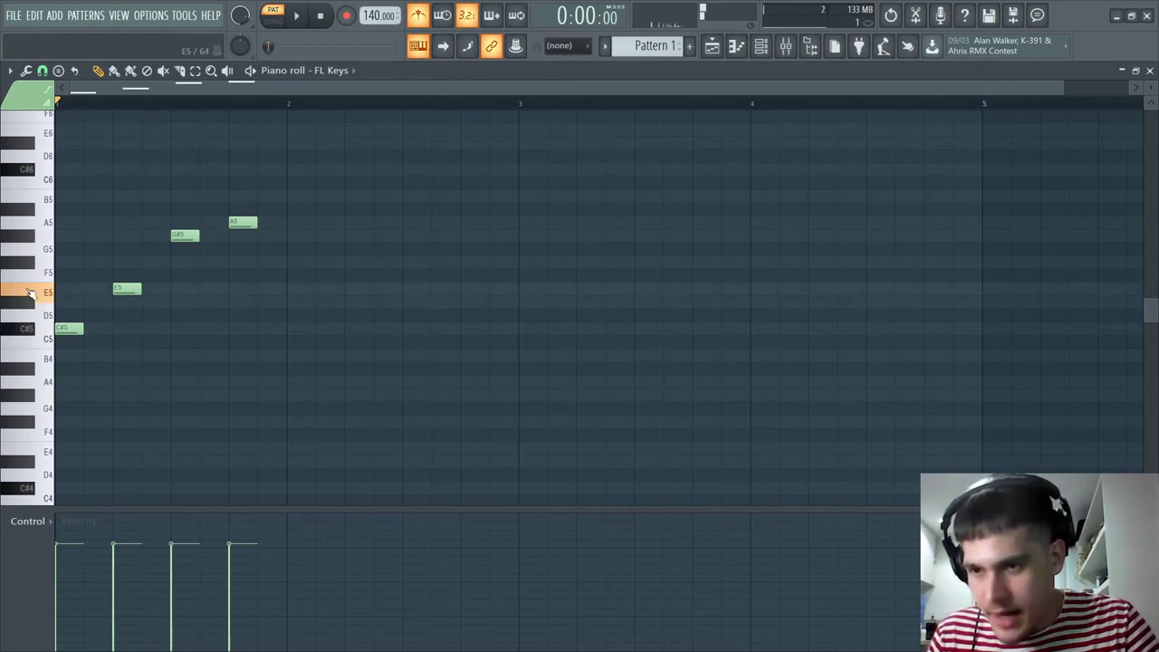
{"action": "left_click", "coordinate": [28, 239]}
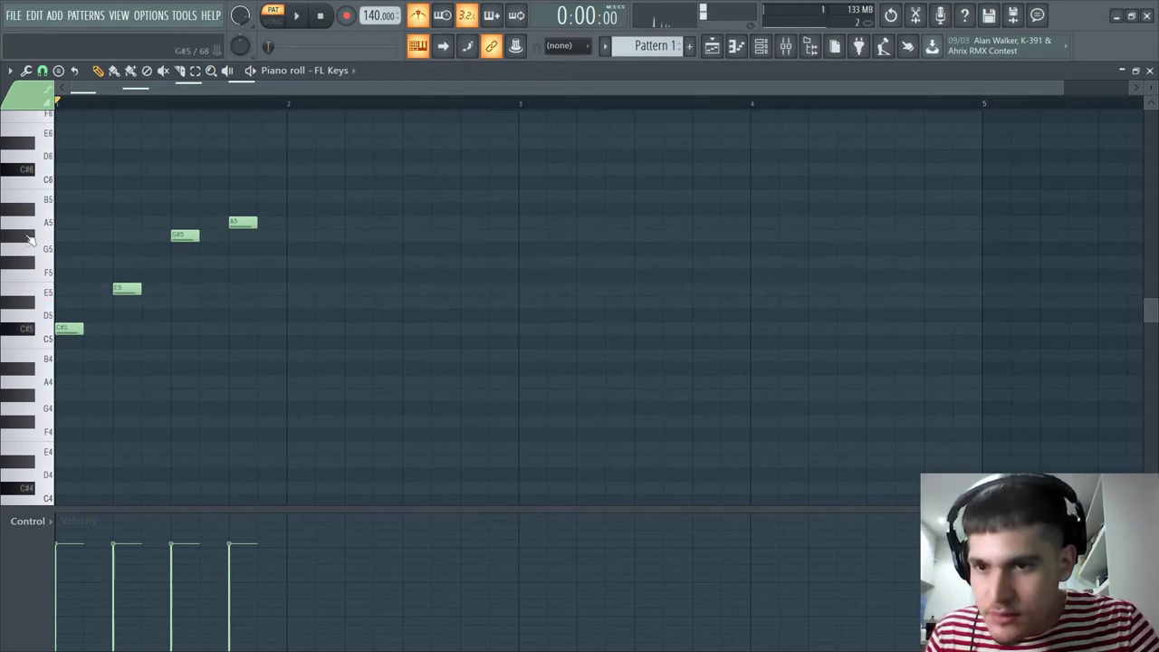
{"action": "left_click", "coordinate": [29, 227]}
{"action": "left_click", "coordinate": [29, 227]}
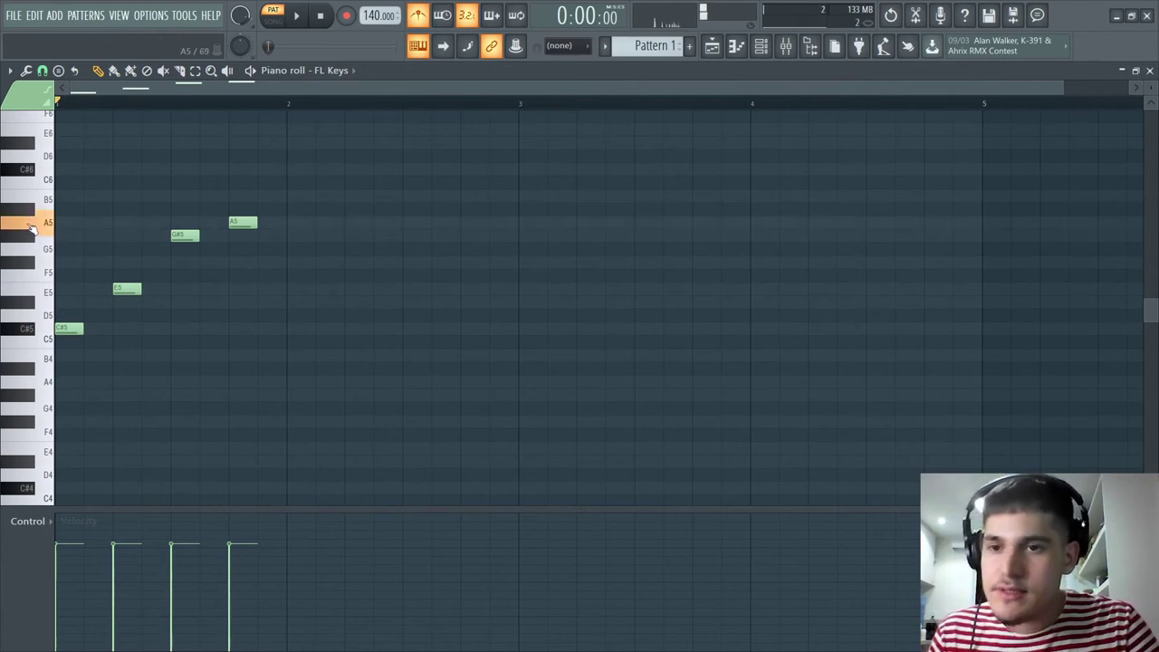
{"action": "key", "text": "space"}
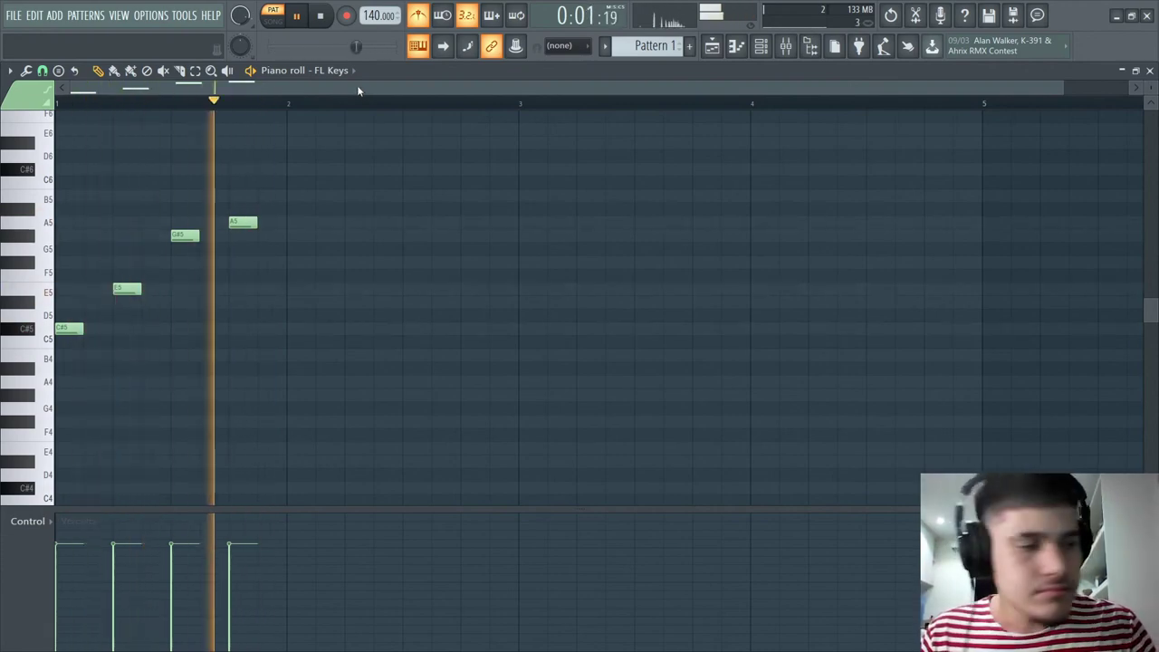
{"action": "key", "text": "space"}
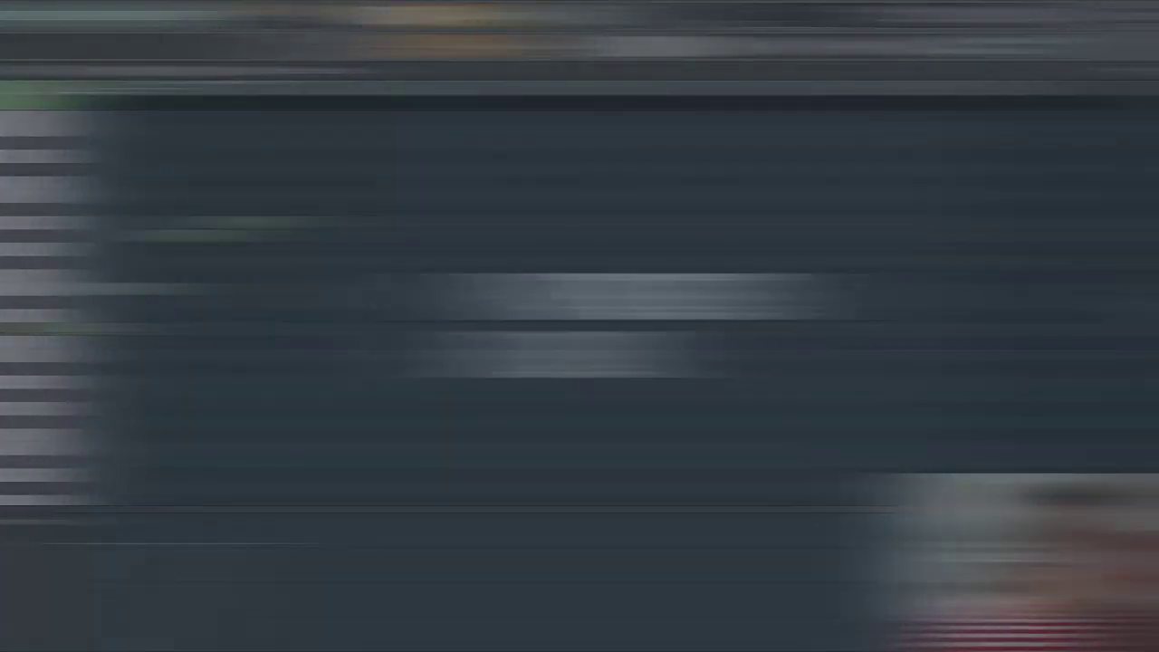